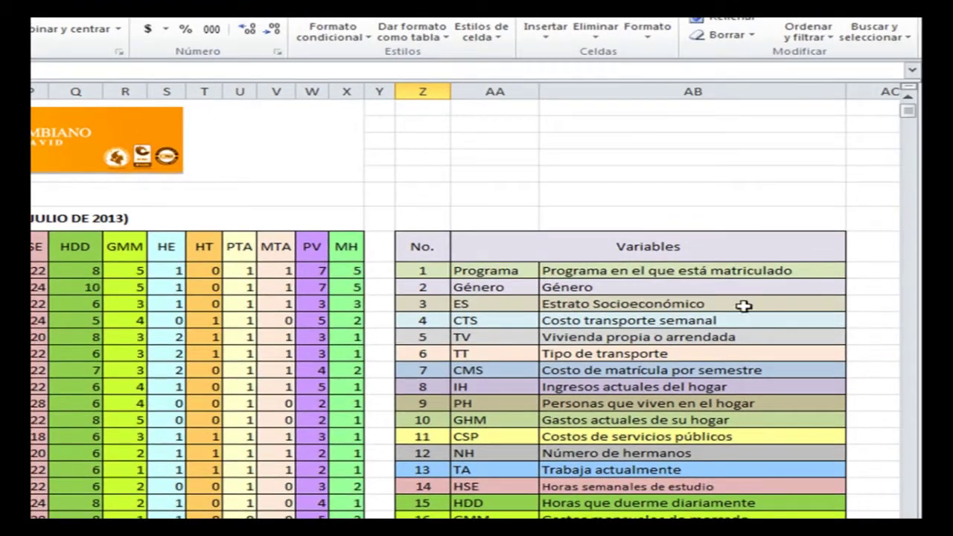
Review the variable descriptions from Estrato Socioeconómico to Tipo de transporte and the numbered respondents in the Muestra_aleatoria sheet
{"action": "left_click", "coordinate": [779, 306]}
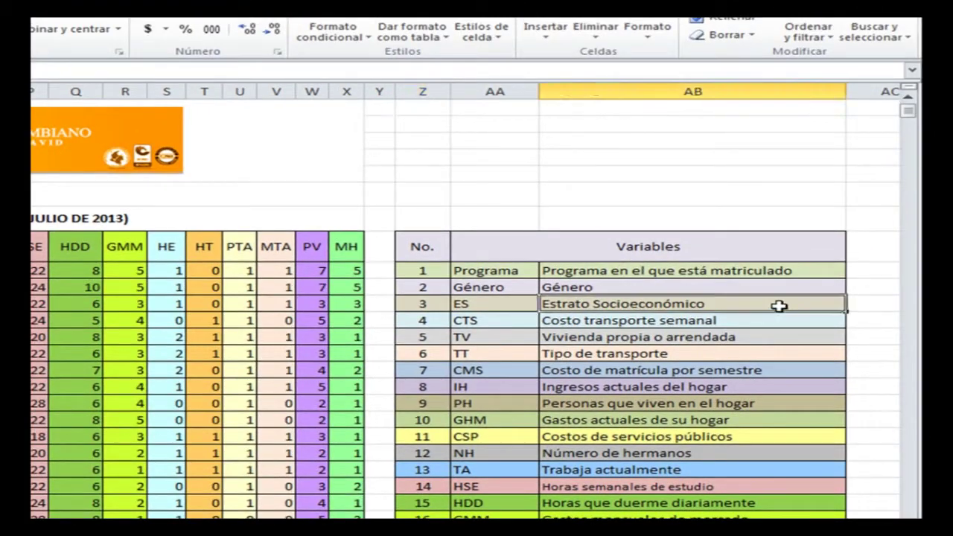
{"action": "left_click", "coordinate": [754, 324]}
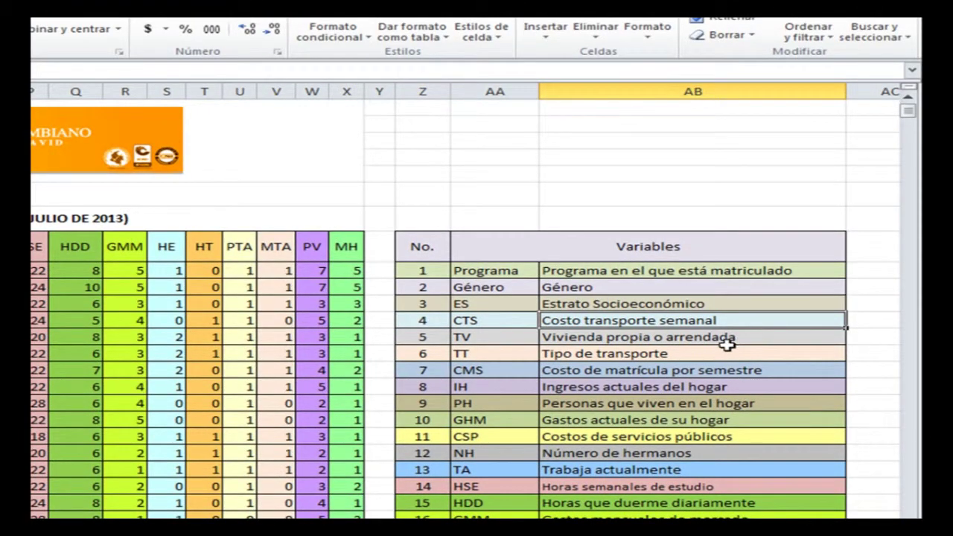
{"action": "left_click", "coordinate": [683, 355]}
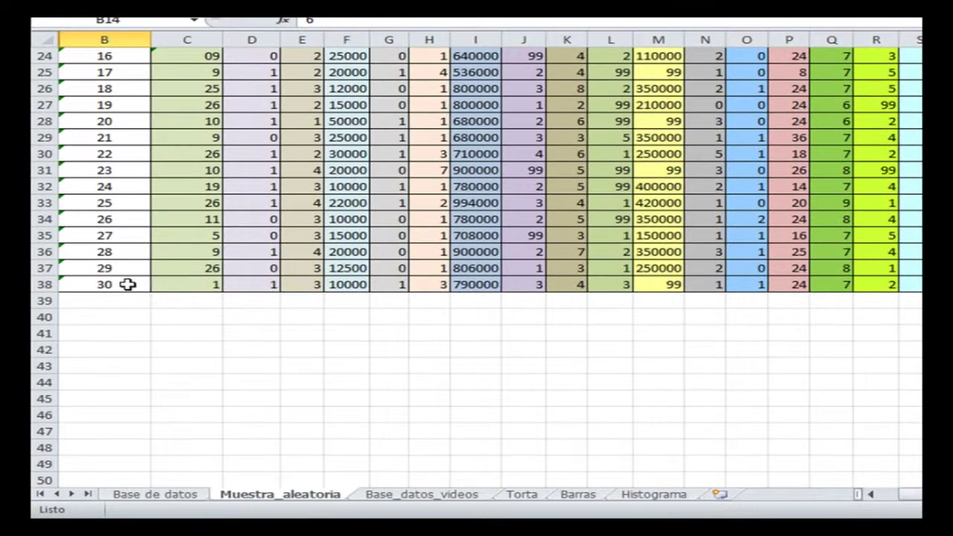
{"action": "left_click", "coordinate": [128, 284]}
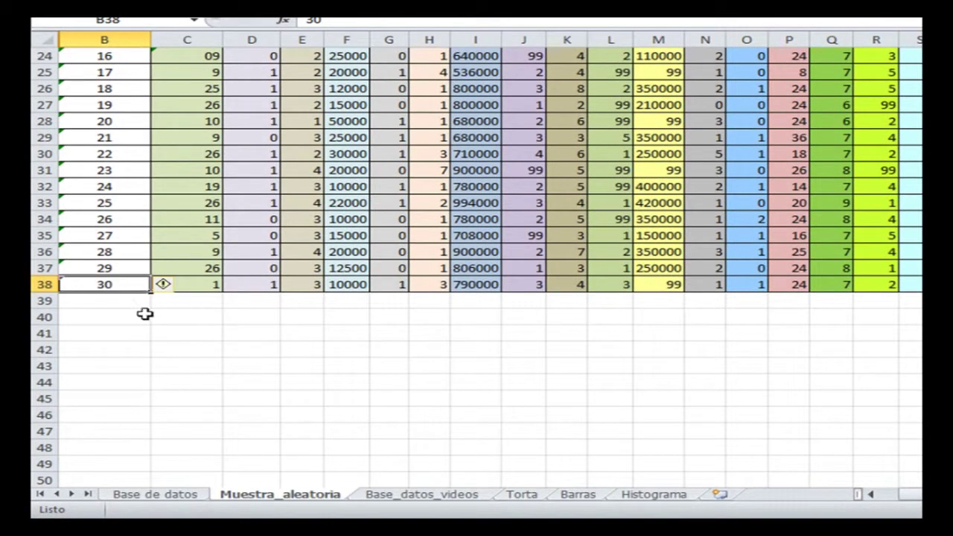
{"action": "scroll", "coordinate": [183, 370], "scroll_direction": "up", "scroll_amount": 6}
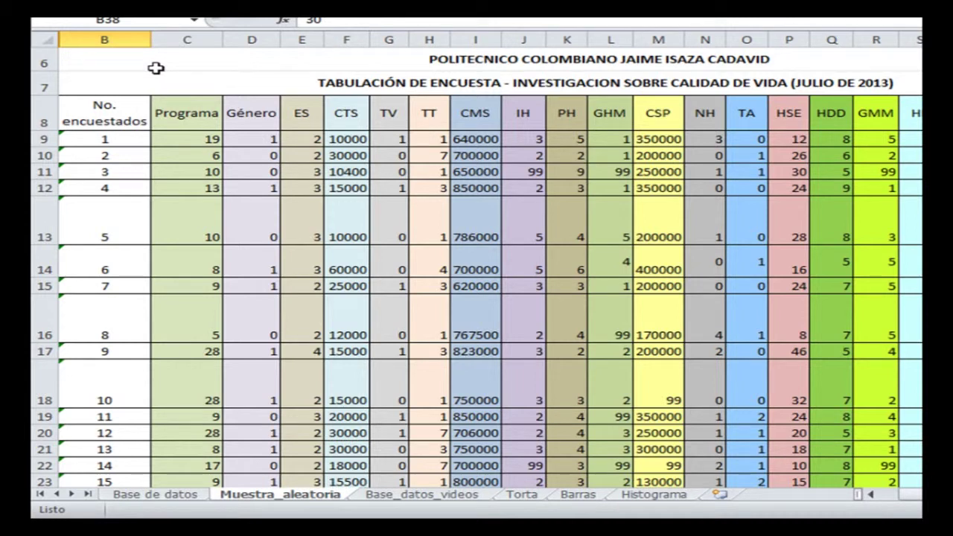
On the Torta sheet, select all the Estrato Socioeconómico values in D7:D36
{"action": "left_click", "coordinate": [522, 496]}
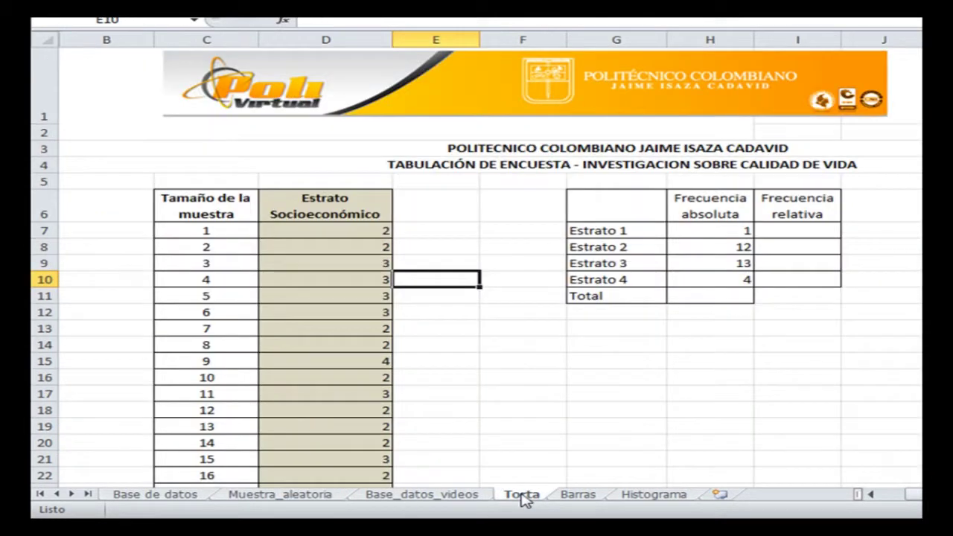
{"action": "left_click", "coordinate": [380, 208]}
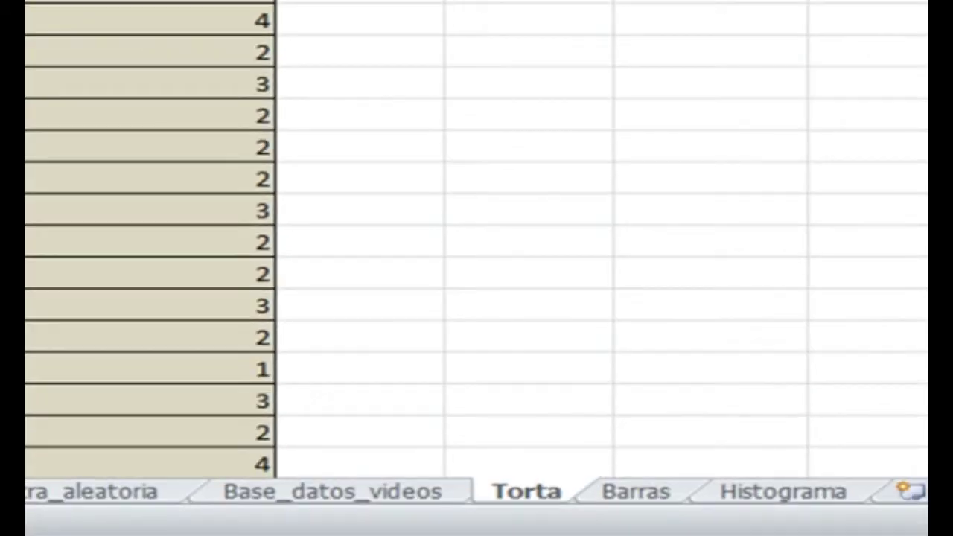
{"action": "left_click_drag", "start_coordinate": [408, 367], "coordinate": [444, 535]}
{"action": "left_click_drag", "start_coordinate": [201, 61], "coordinate": [277, 477]}
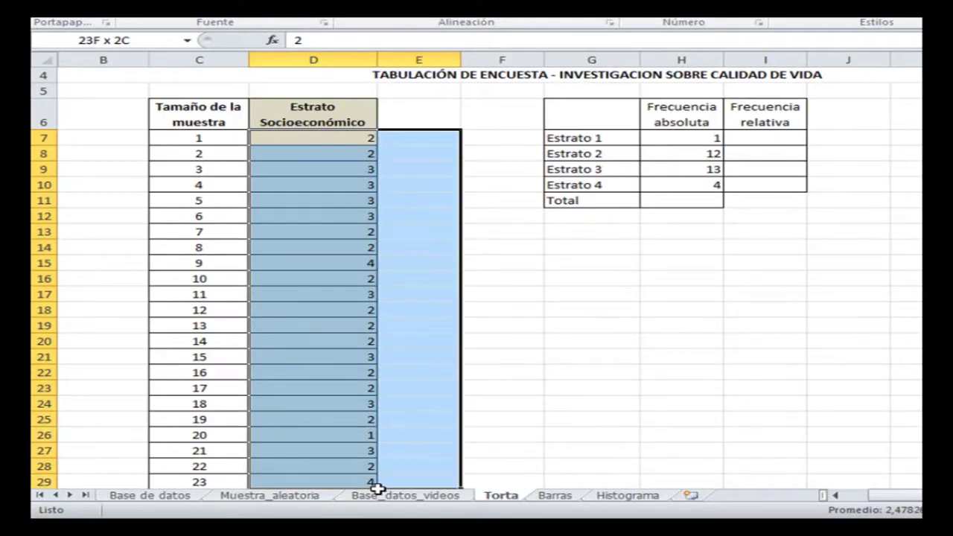
{"action": "left_click_drag", "start_coordinate": [378, 488], "coordinate": [350, 460]}
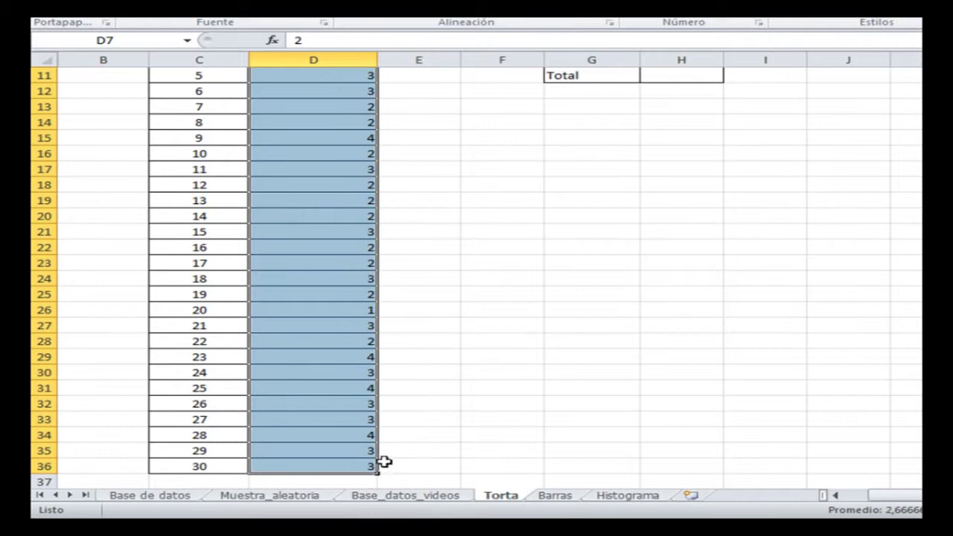
{"action": "scroll", "coordinate": [417, 374], "scroll_direction": "up", "scroll_amount": 2}
{"action": "scroll", "coordinate": [402, 382], "scroll_direction": "down", "scroll_amount": 1}
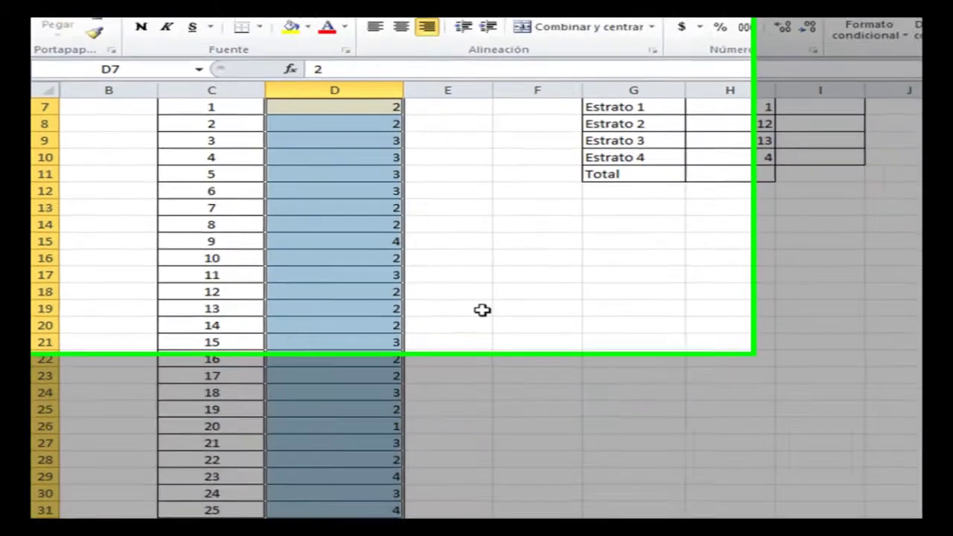
{"action": "scroll", "coordinate": [451, 264], "scroll_direction": "up", "scroll_amount": 2}
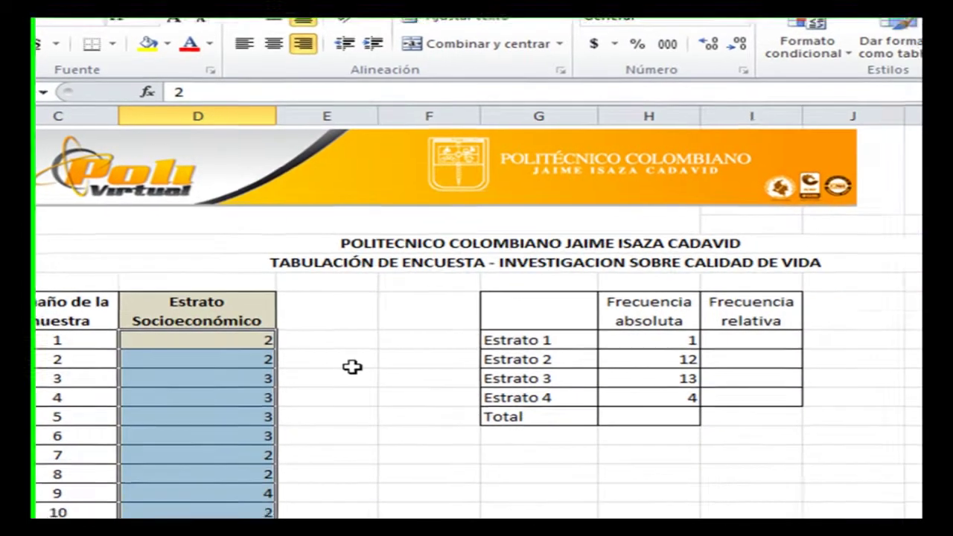
{"action": "scroll", "coordinate": [343, 362], "scroll_direction": "down", "scroll_amount": 1}
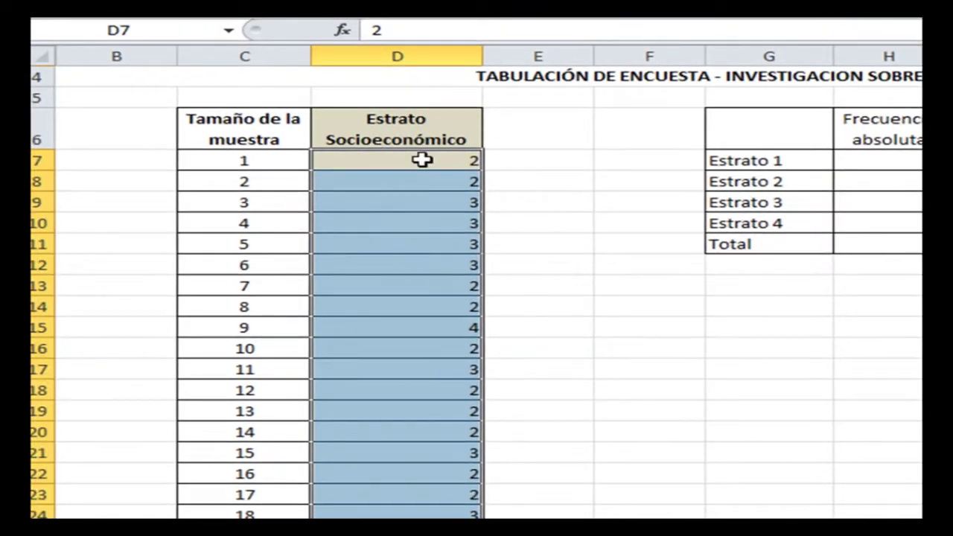
Enable filtering on the Estrato Socioeconómico values in D7:D36
{"action": "left_click_drag", "start_coordinate": [422, 159], "coordinate": [387, 350]}
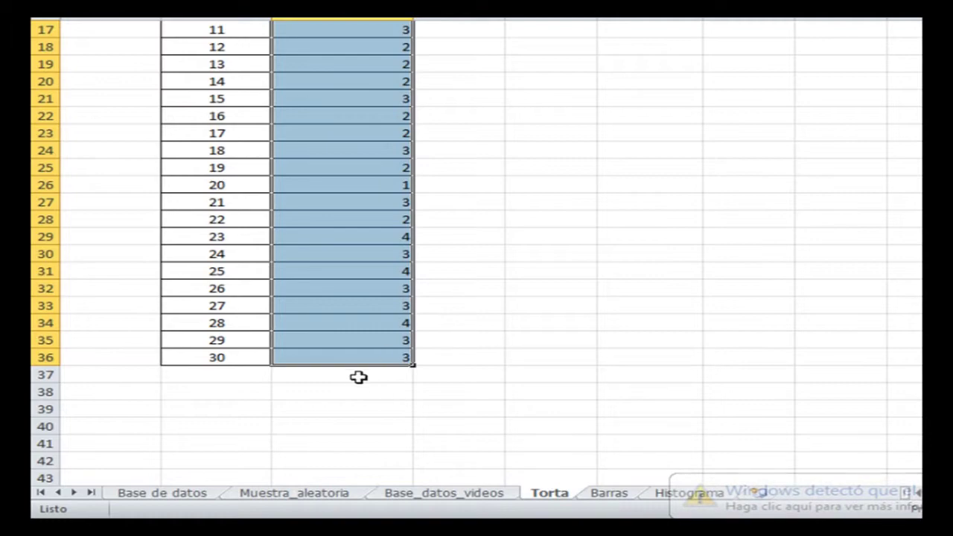
{"action": "scroll", "coordinate": [362, 245], "scroll_direction": "up", "scroll_amount": 4}
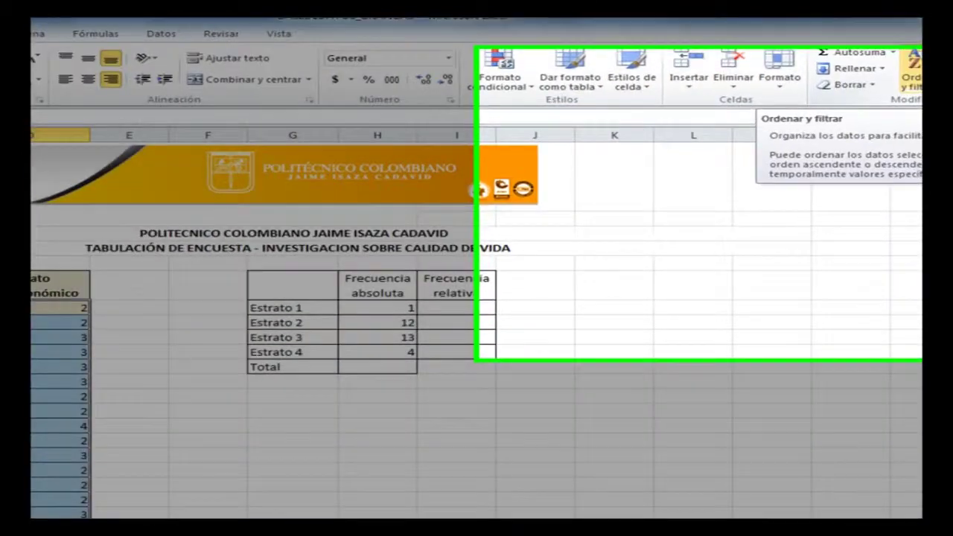
{"action": "left_click", "coordinate": [950, 77]}
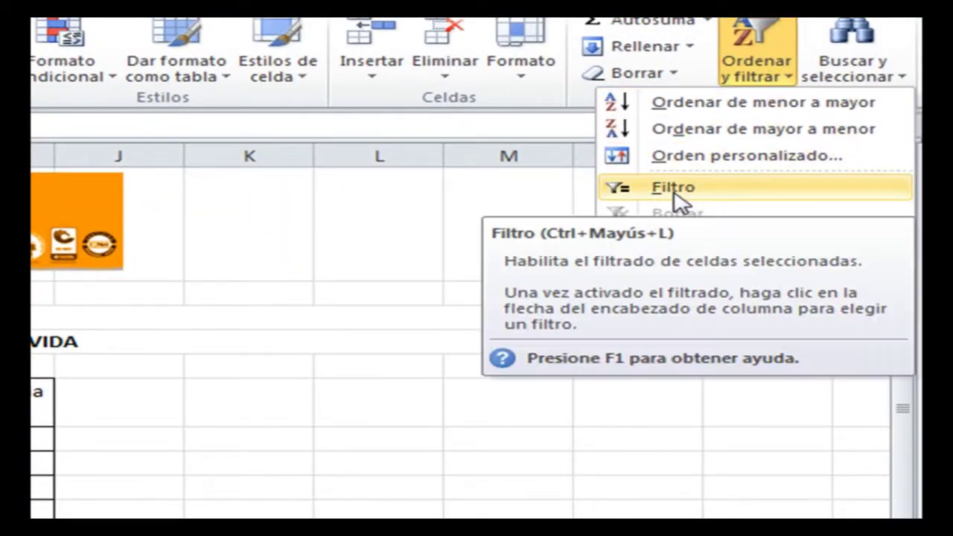
{"action": "left_click", "coordinate": [674, 190]}
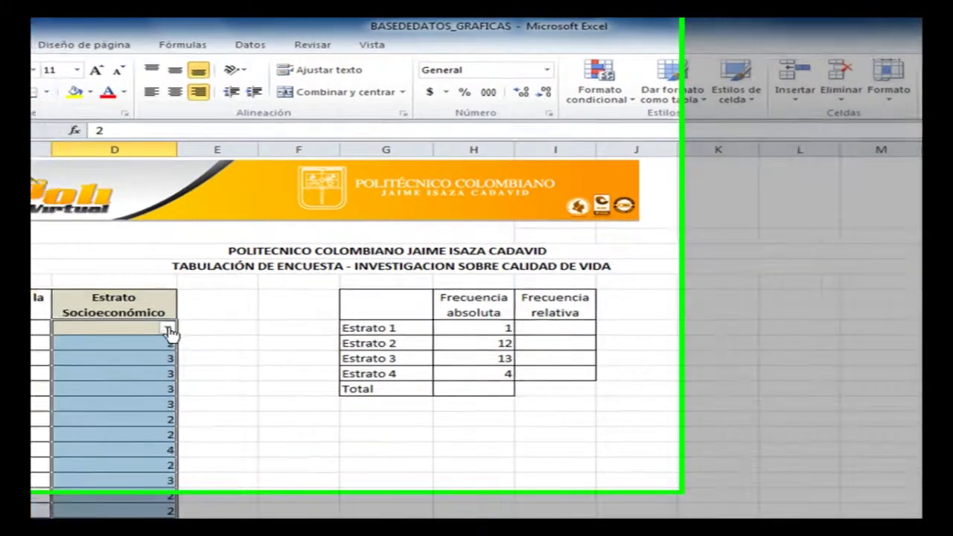
Filter the Estrato Socioeconómico column to show only the value 1
{"action": "left_click", "coordinate": [69, 319]}
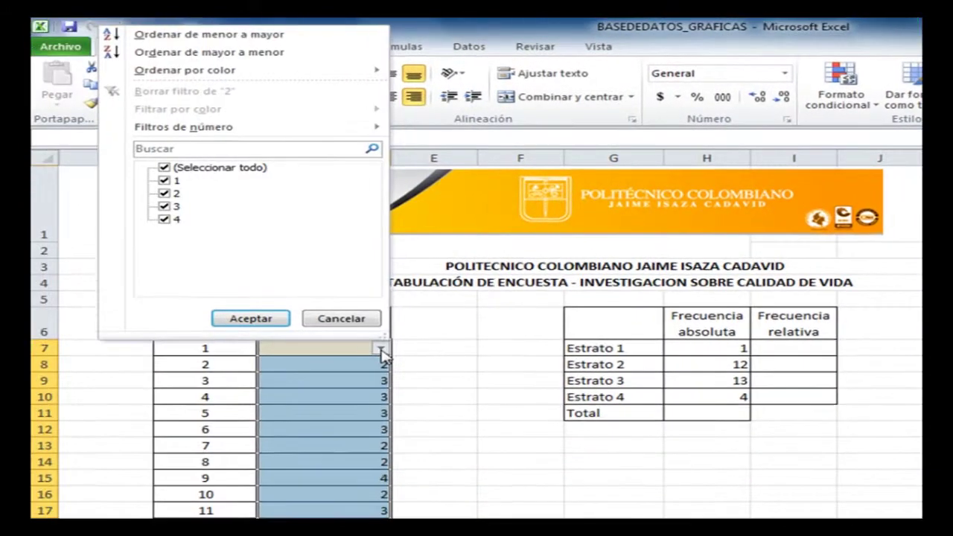
{"action": "left_click", "coordinate": [164, 222]}
{"action": "left_click", "coordinate": [166, 210]}
{"action": "left_click", "coordinate": [167, 196]}
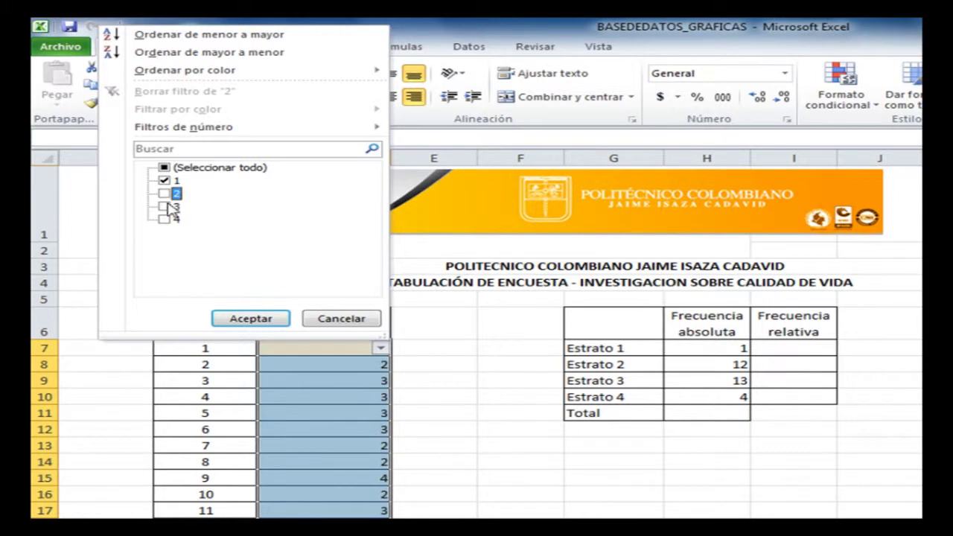
{"action": "left_click", "coordinate": [251, 319]}
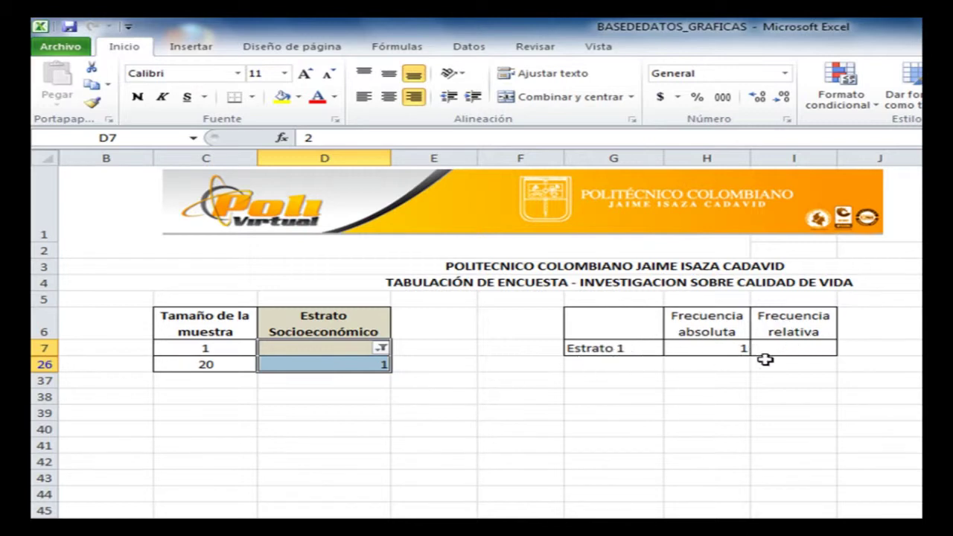
Show all values again in the Estrato Socioeconómico column after the stratum 1 check
{"action": "left_click", "coordinate": [381, 347]}
{"action": "left_click", "coordinate": [222, 169]}
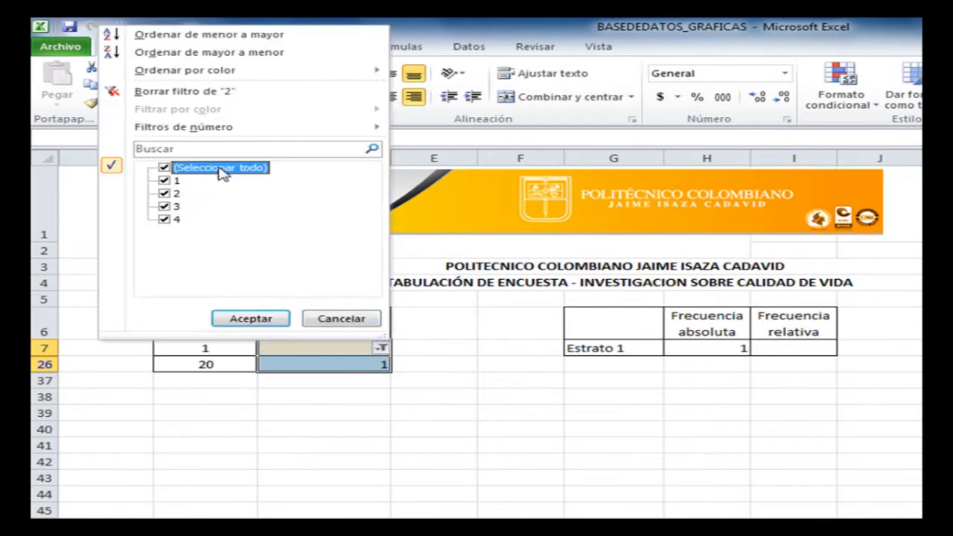
{"action": "left_click", "coordinate": [250, 318]}
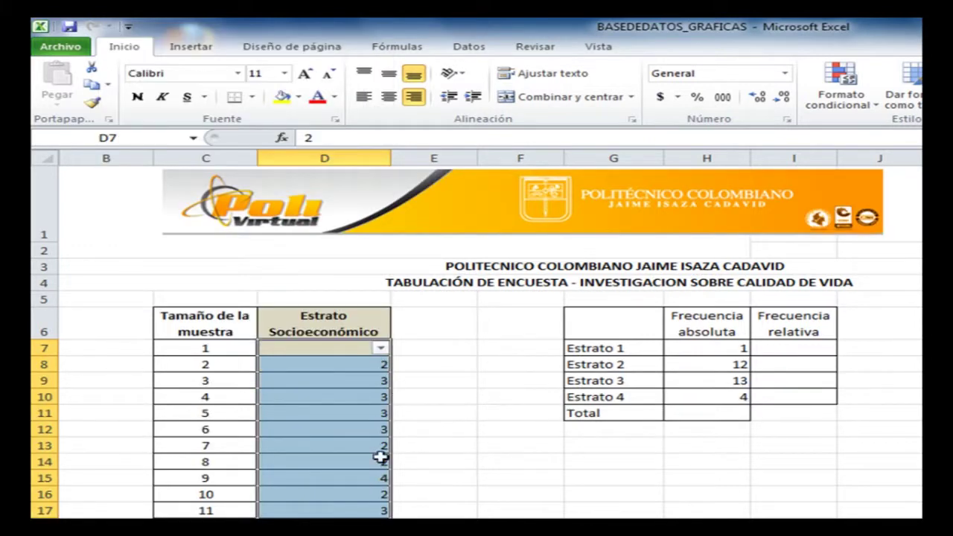
Filter the Estrato Socioeconómico column to show only the value 2
{"action": "scroll", "coordinate": [445, 470], "scroll_direction": "down", "scroll_amount": 1}
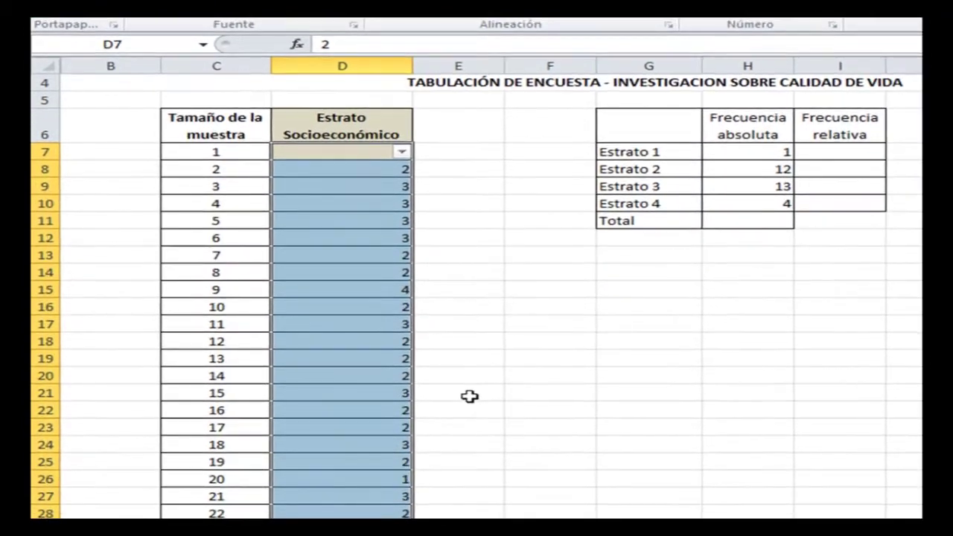
{"action": "scroll", "coordinate": [443, 469], "scroll_direction": "up", "scroll_amount": 1}
{"action": "scroll", "coordinate": [457, 388], "scroll_direction": "down", "scroll_amount": 1}
{"action": "left_click", "coordinate": [401, 151]}
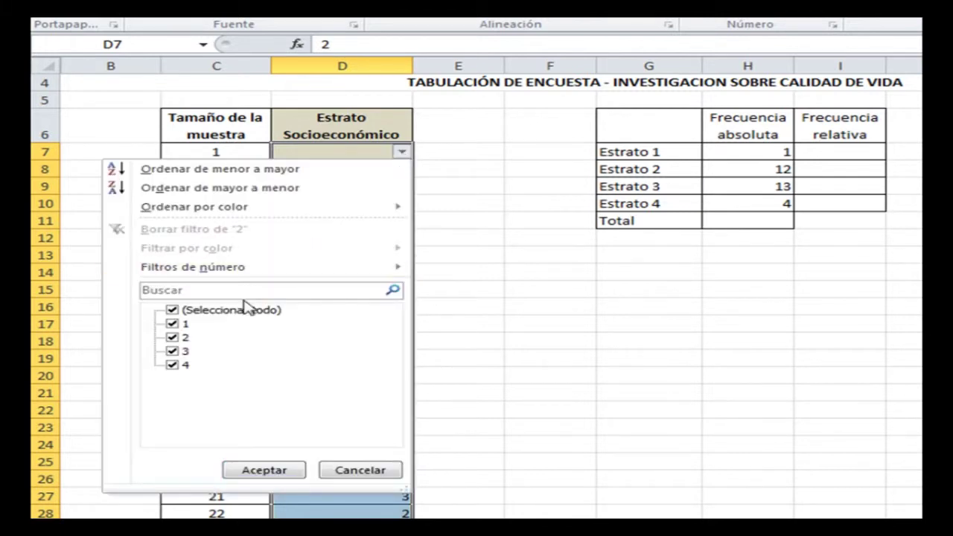
{"action": "left_click", "coordinate": [178, 364]}
{"action": "left_click", "coordinate": [178, 353]}
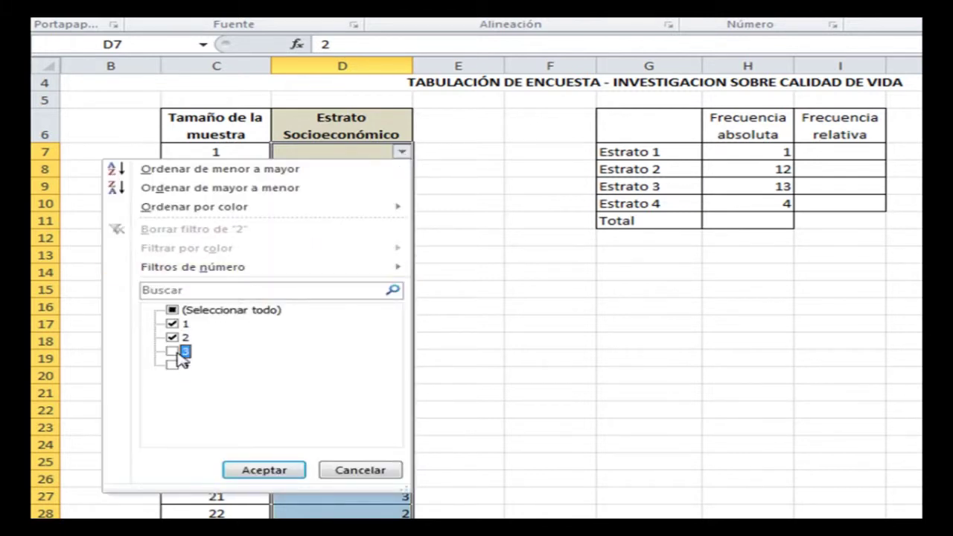
{"action": "left_click", "coordinate": [179, 324]}
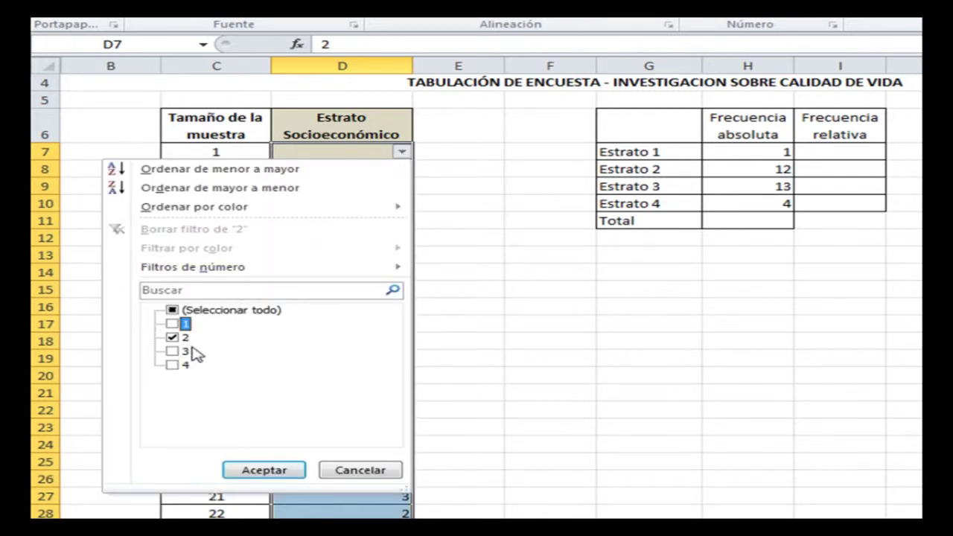
{"action": "left_click", "coordinate": [257, 466]}
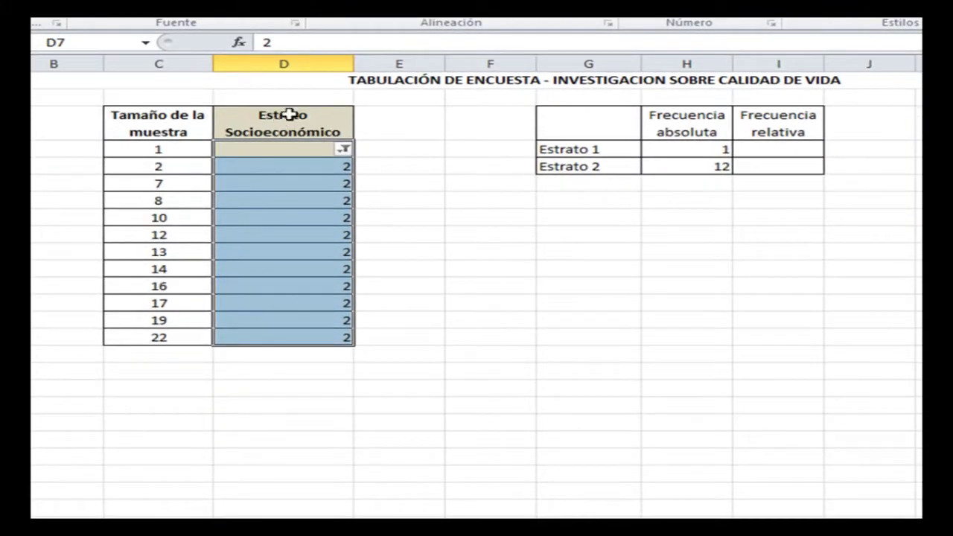
Reselect all values in the stratum filter so every survey row is listed
{"action": "left_click", "coordinate": [344, 149]}
{"action": "left_click", "coordinate": [159, 308]}
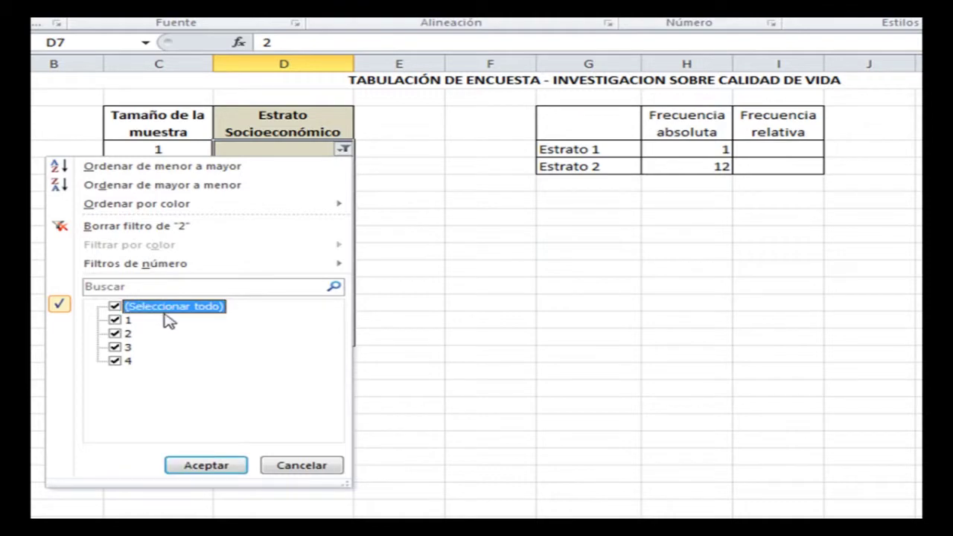
{"action": "left_click", "coordinate": [217, 466]}
Sum the absolute frequencies of Estrato 1 to Estrato 4 into the Total row with AutoSum
{"action": "scroll", "coordinate": [632, 365], "scroll_direction": "down", "scroll_amount": 1}
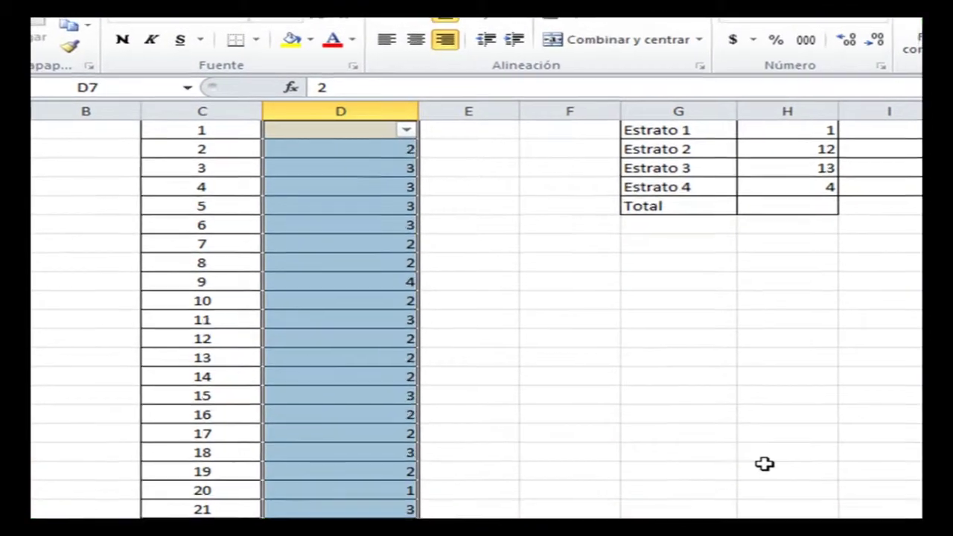
{"action": "scroll", "coordinate": [667, 382], "scroll_direction": "up", "scroll_amount": 1}
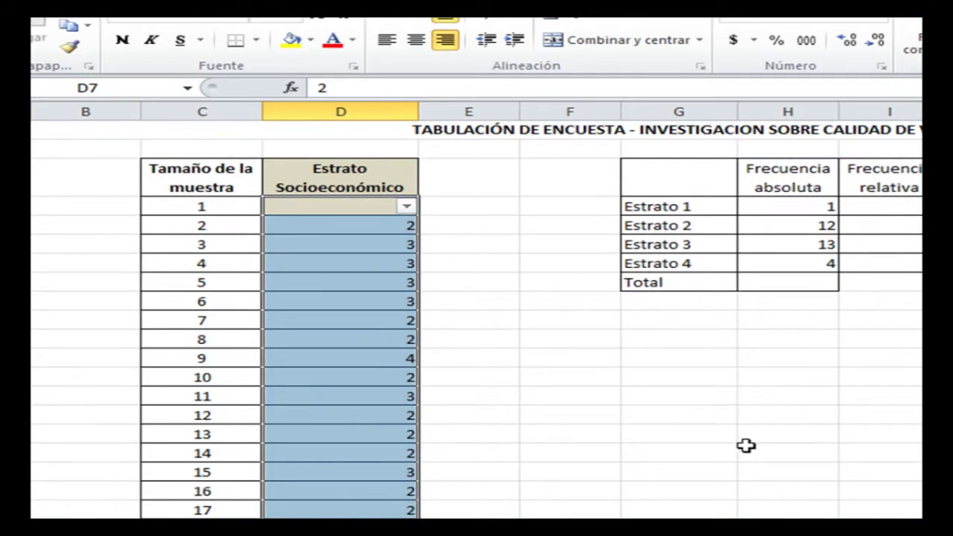
{"action": "left_click_drag", "start_coordinate": [816, 205], "coordinate": [819, 262]}
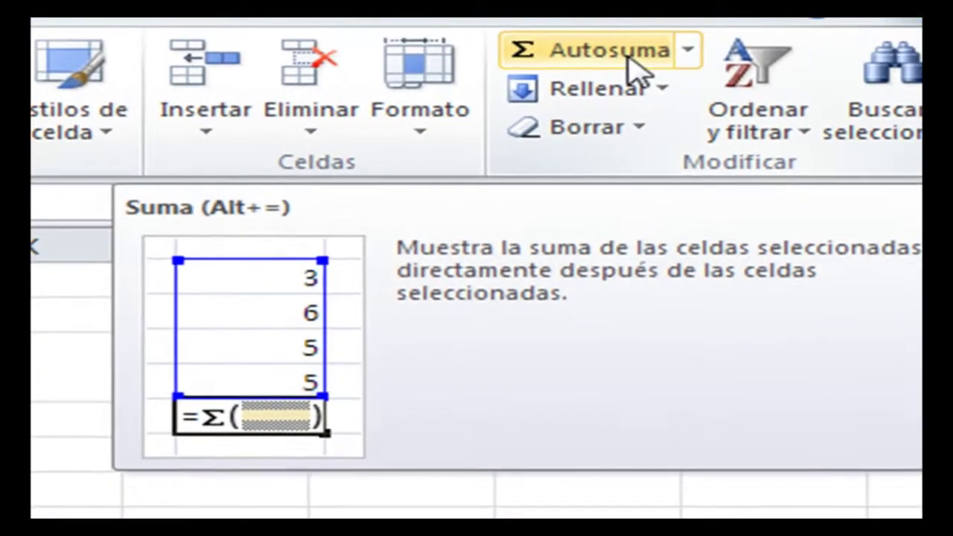
{"action": "left_click", "coordinate": [635, 71]}
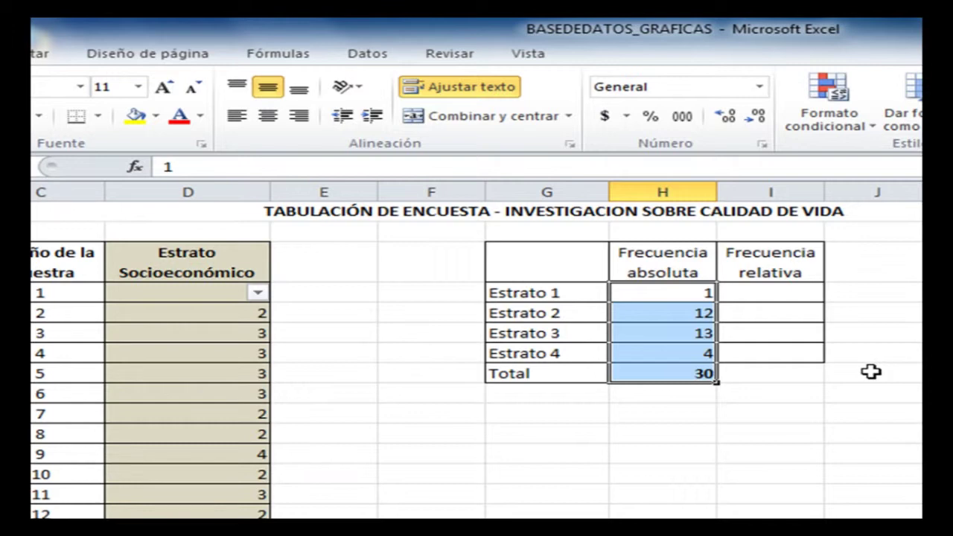
Enter the formula =(H7/H11) in the Frecuencia relativa cell of Estrato 1
{"action": "left_click", "coordinate": [753, 296]}
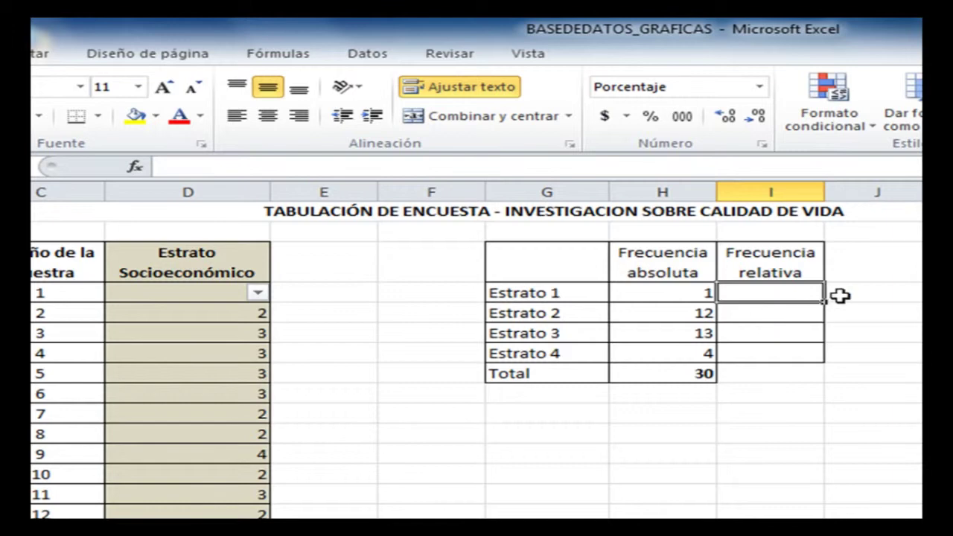
{"action": "type", "text": "="}
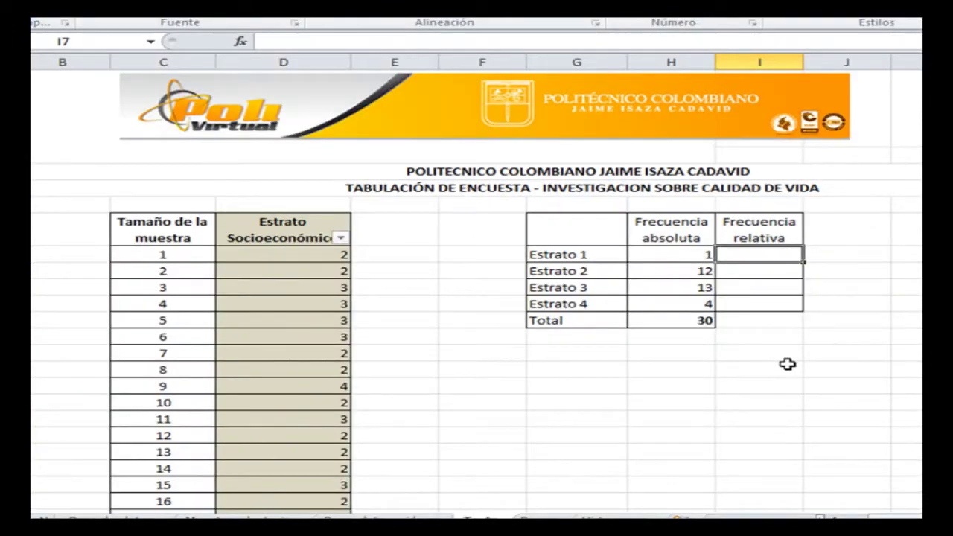
{"action": "type", "text": "("}
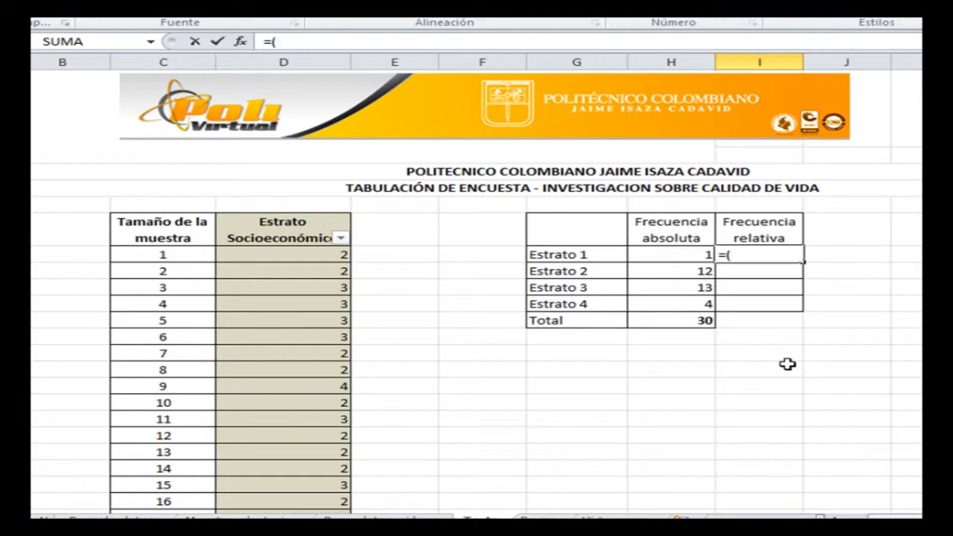
{"action": "type", "text": "H7"}
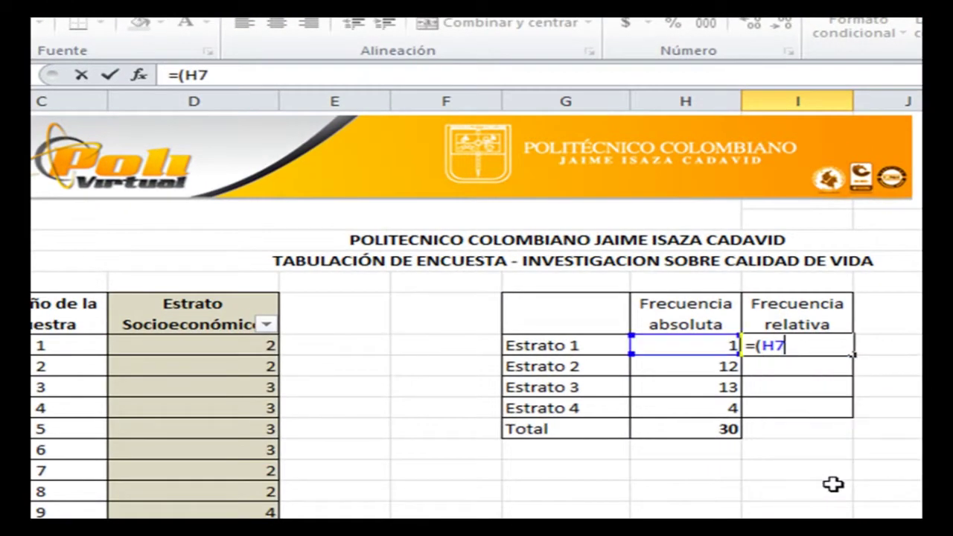
{"action": "type", "text": "/H11"}
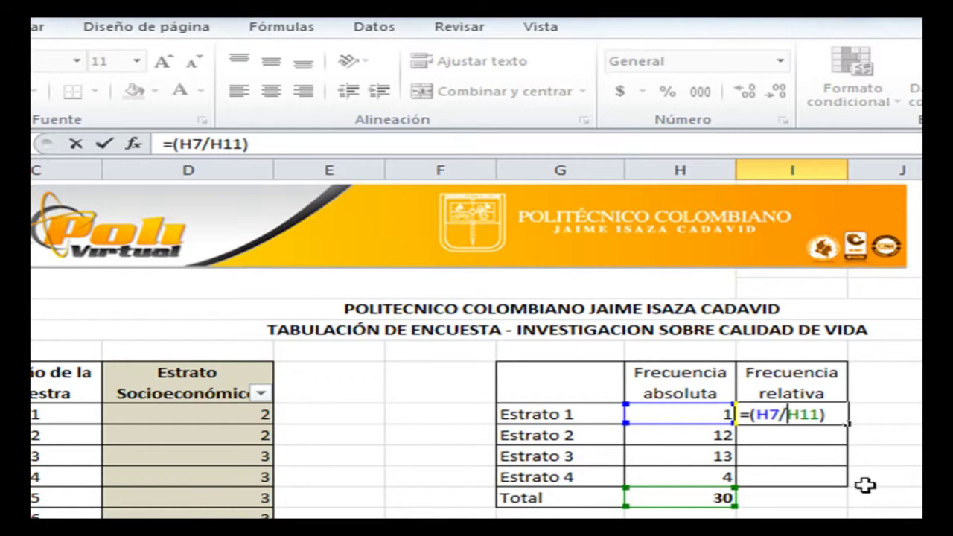
Make the total's reference absolute in the Estrato 1 relative frequency formula so it reads =(H7/$H$11)
{"action": "type", "text": "$H"}
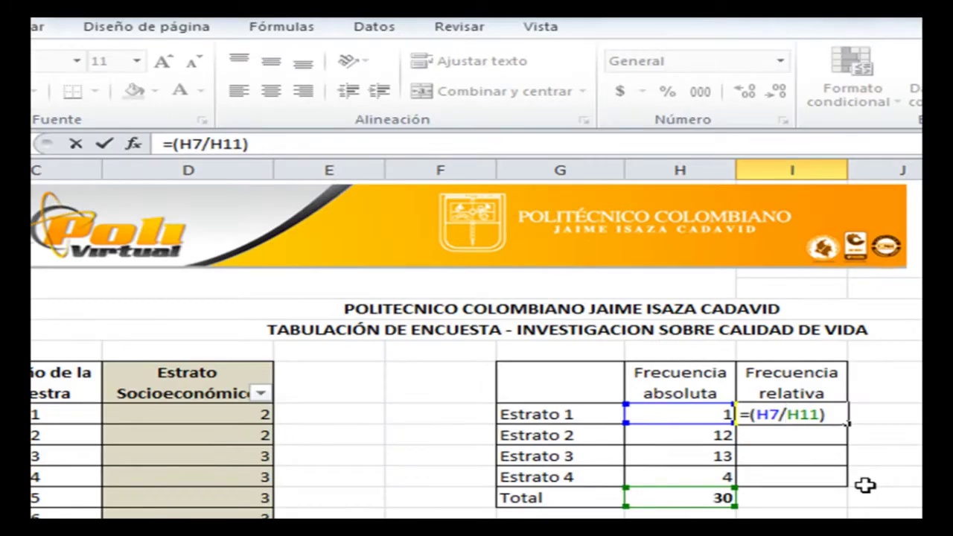
{"action": "type", "text": "$"}
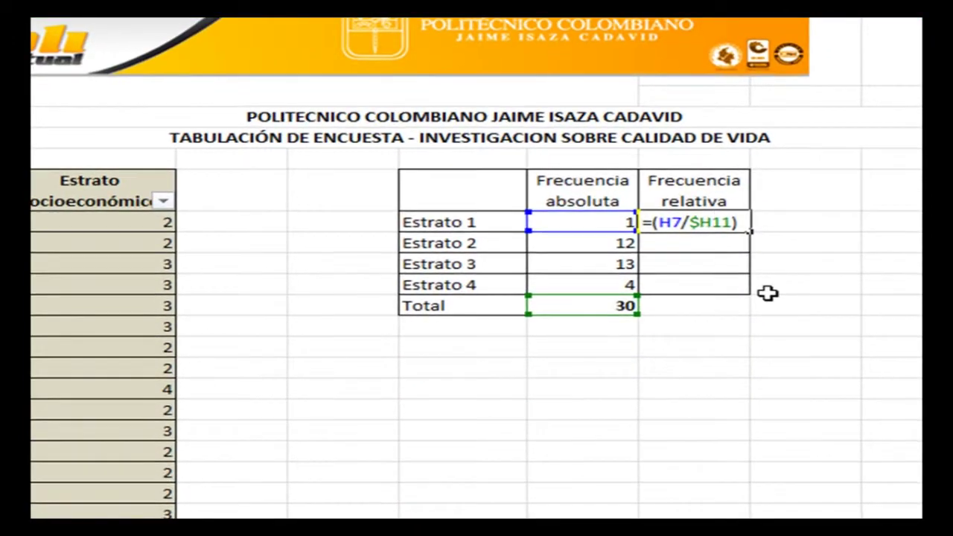
{"action": "key", "text": "Right"}
{"action": "type", "text": "$"}
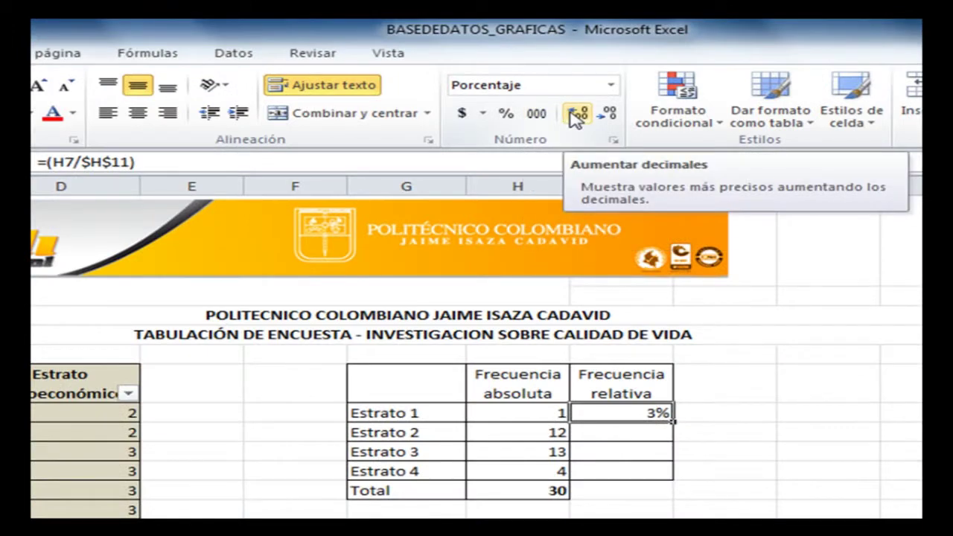
Show the Estrato 1 relative frequency with one decimal and fill its formula down to Estrato 4
{"action": "left_click", "coordinate": [576, 117]}
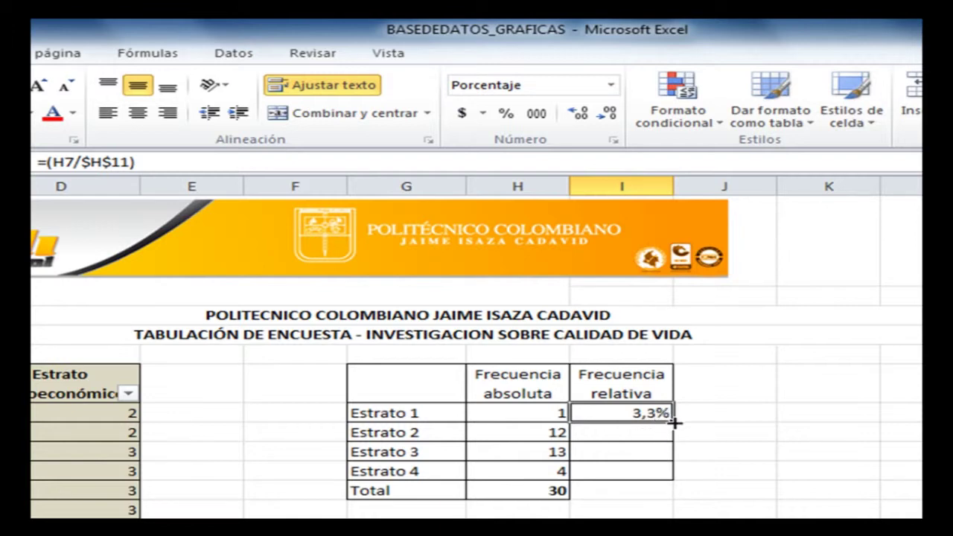
{"action": "left_click_drag", "start_coordinate": [676, 430], "coordinate": [671, 481]}
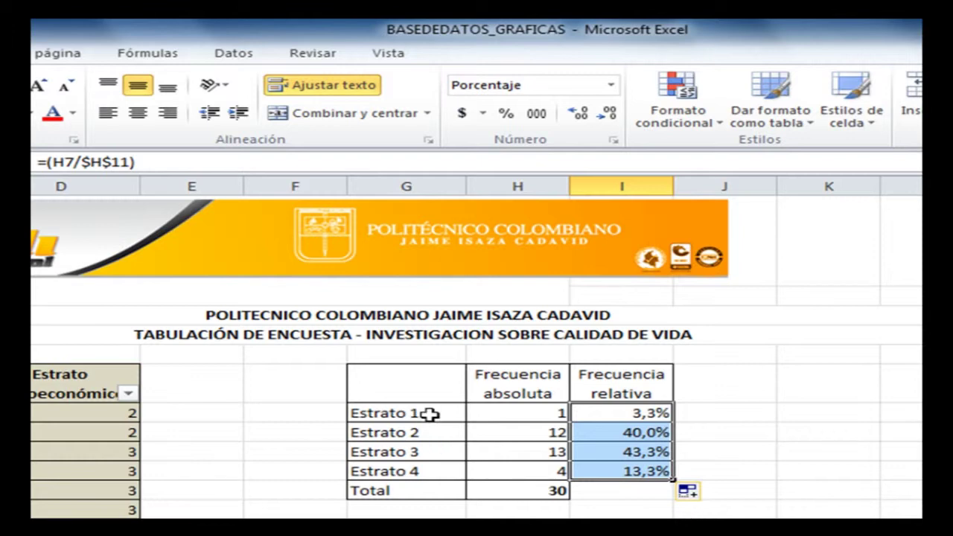
Insert a 3D pie chart from the Estrato 1 to Estrato 4 labels and their relative frequencies
{"action": "left_click_drag", "start_coordinate": [432, 414], "coordinate": [434, 469]}
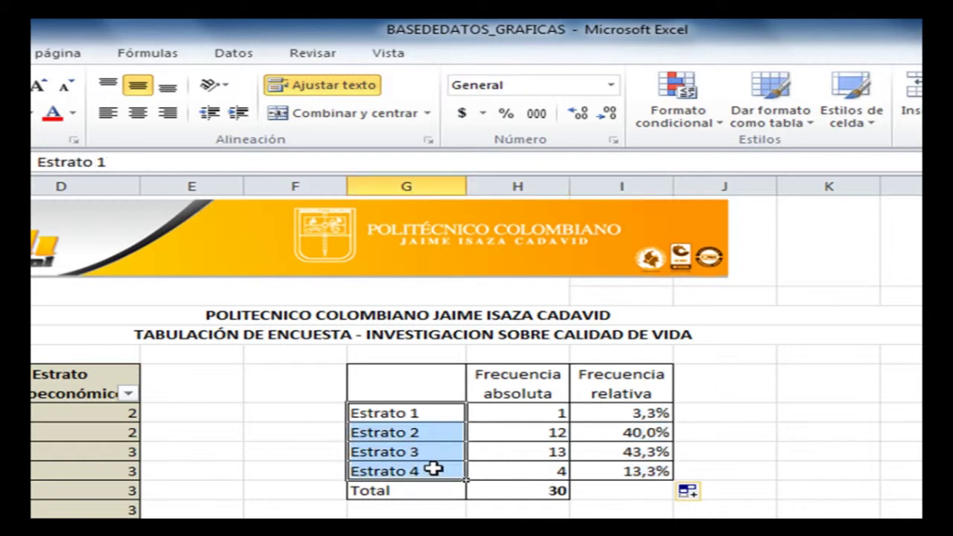
{"action": "left_click_drag", "start_coordinate": [617, 410], "coordinate": [626, 469], "text": "ctrl"}
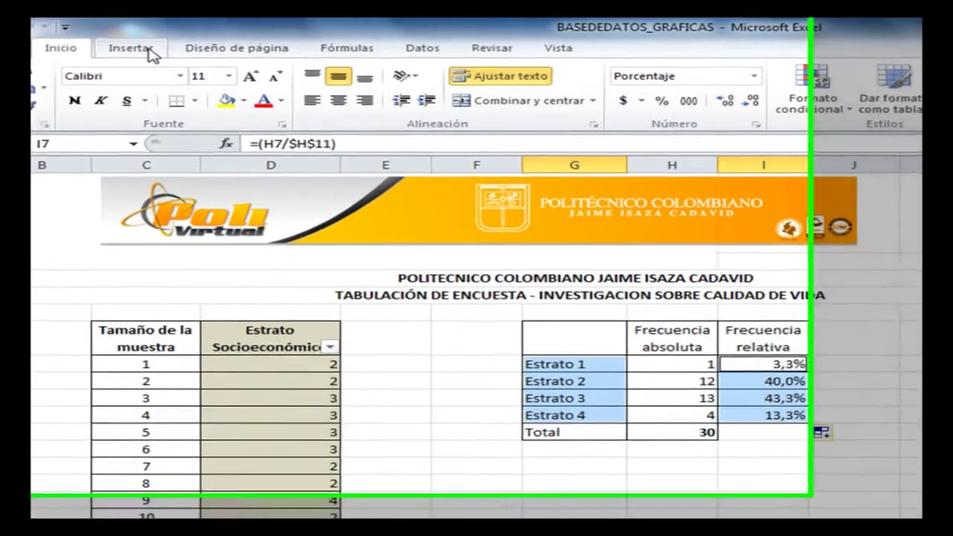
{"action": "left_click", "coordinate": [147, 49]}
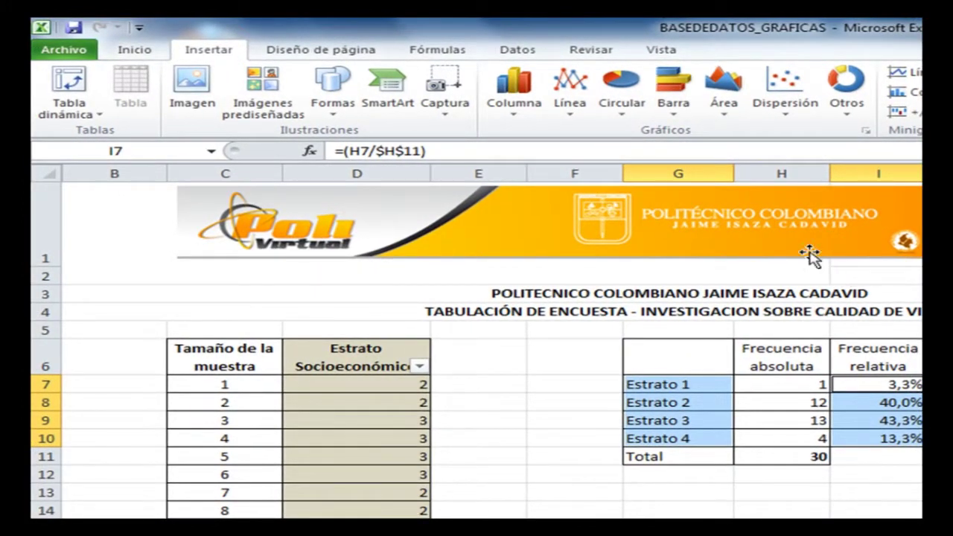
{"action": "left_click", "coordinate": [624, 117]}
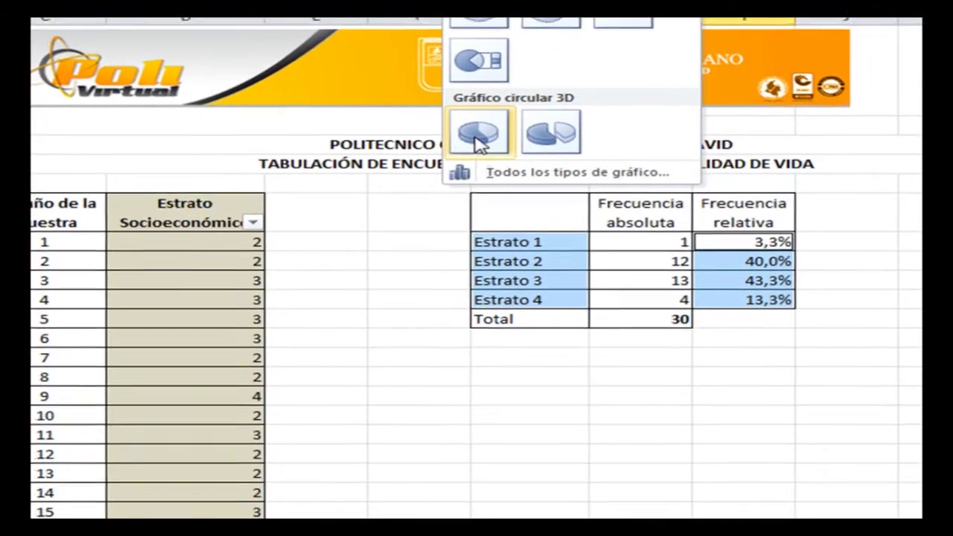
{"action": "left_click", "coordinate": [632, 284]}
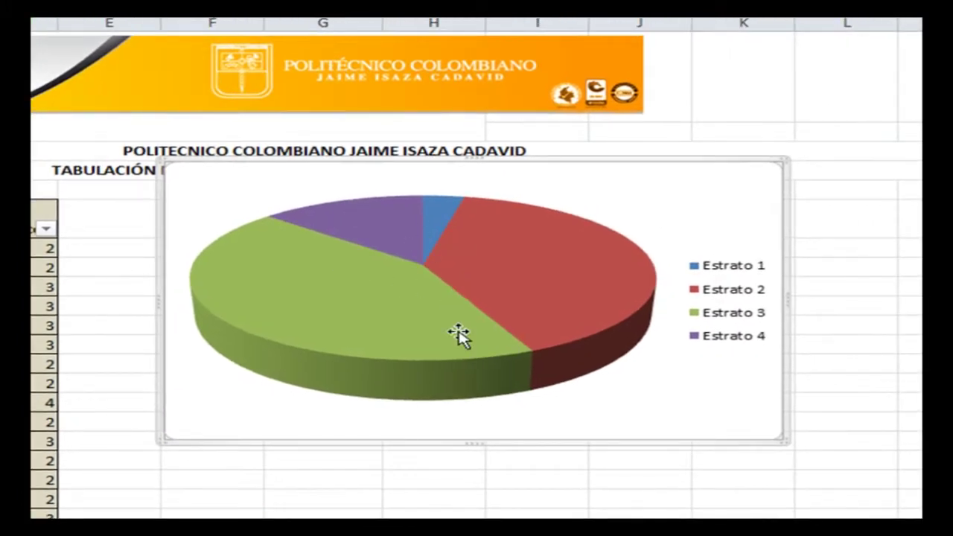
Add data labels to the pie slices and move the chart beside the frequency table, clear of its cells
{"action": "right_click", "coordinate": [377, 325]}
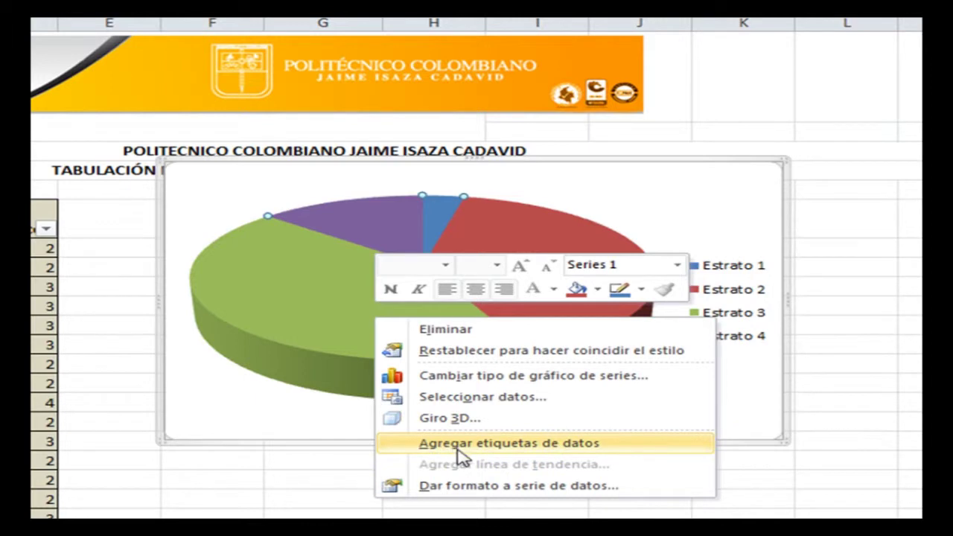
{"action": "left_click", "coordinate": [488, 444]}
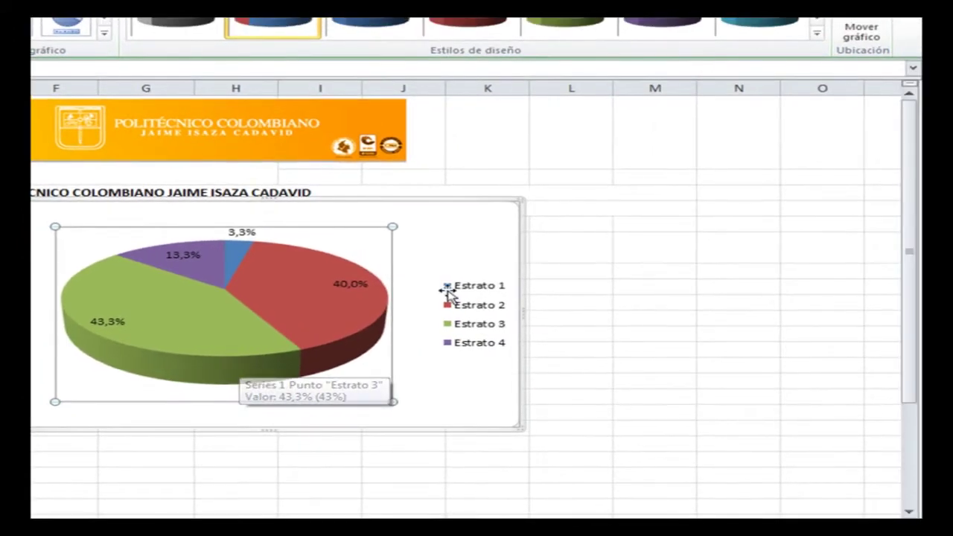
{"action": "left_click", "coordinate": [474, 226]}
{"action": "left_click_drag", "start_coordinate": [513, 227], "coordinate": [825, 218]}
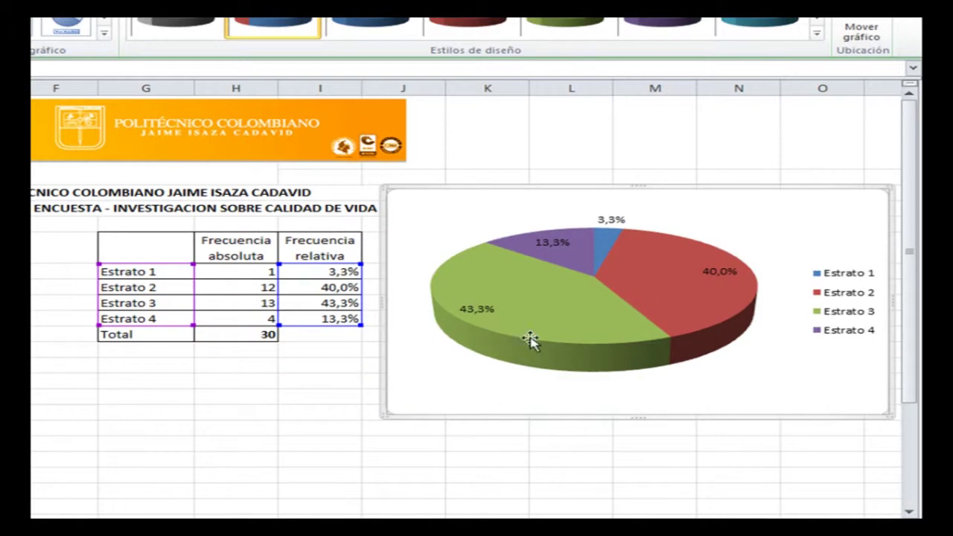
{"action": "left_click", "coordinate": [426, 466]}
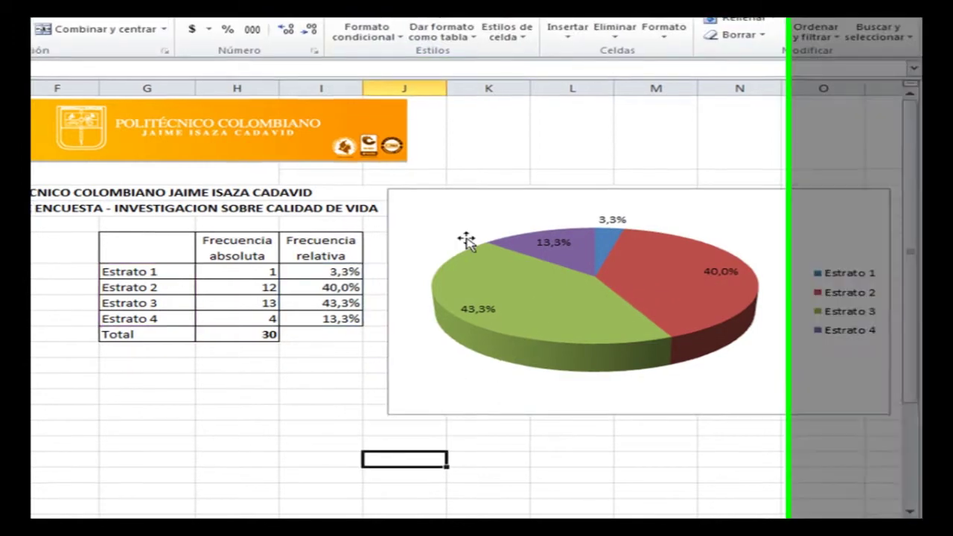